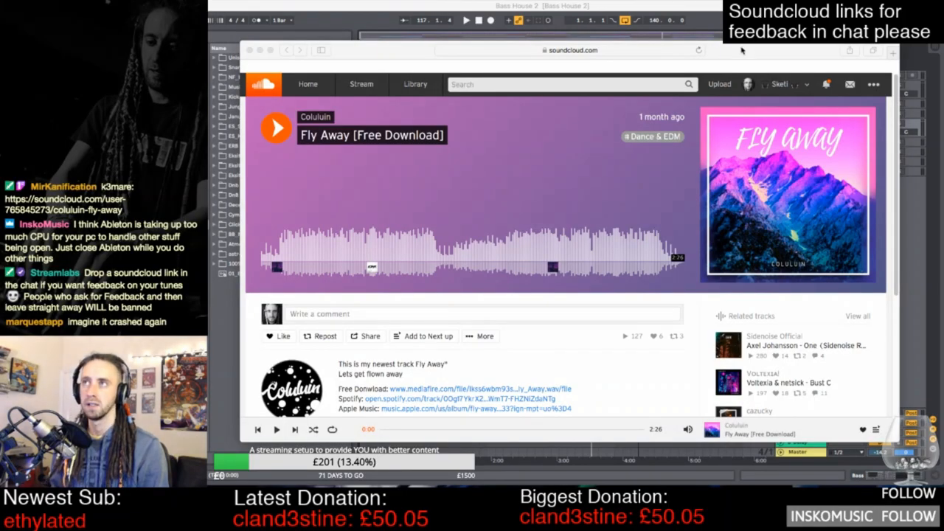
Play 'Fly Away [Free Download]' from the start, pausing and resuming twice, then leave it playing.
{"action": "left_click", "coordinate": [568, 50]}
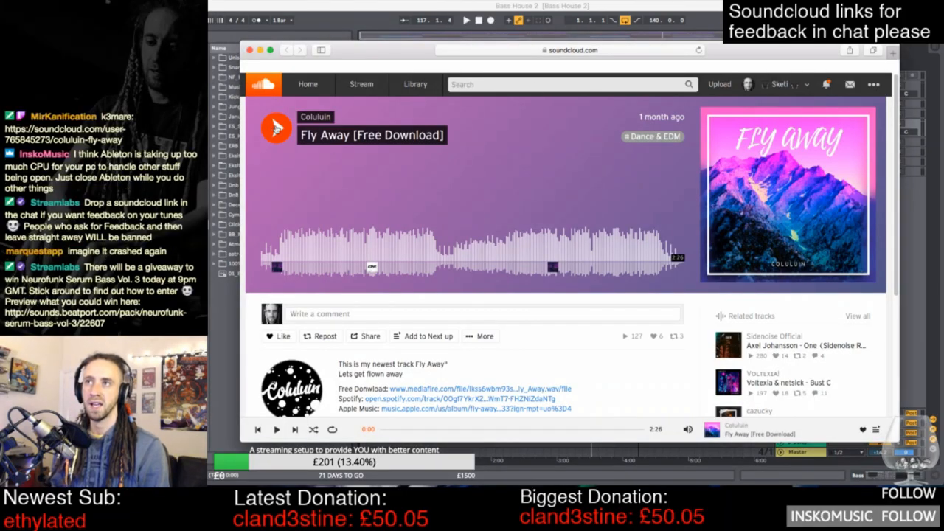
{"action": "left_click", "coordinate": [276, 129]}
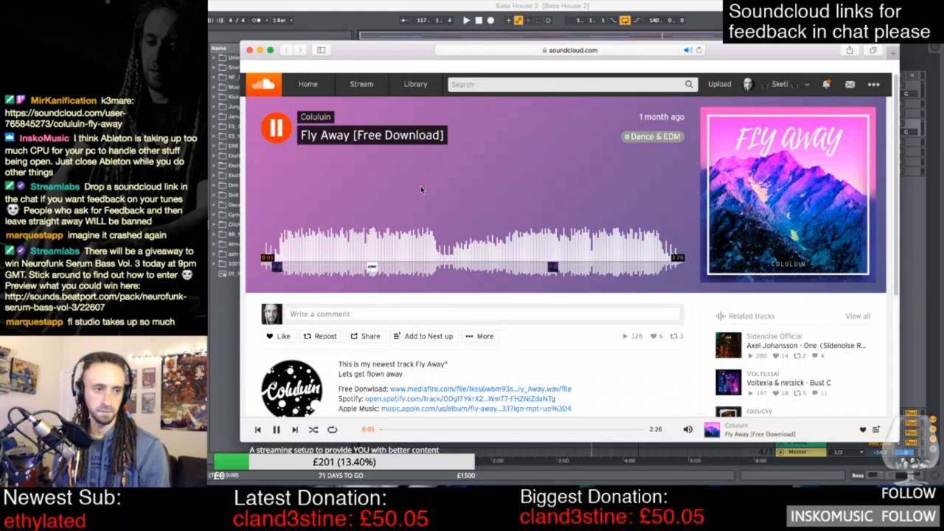
{"action": "left_click", "coordinate": [276, 129]}
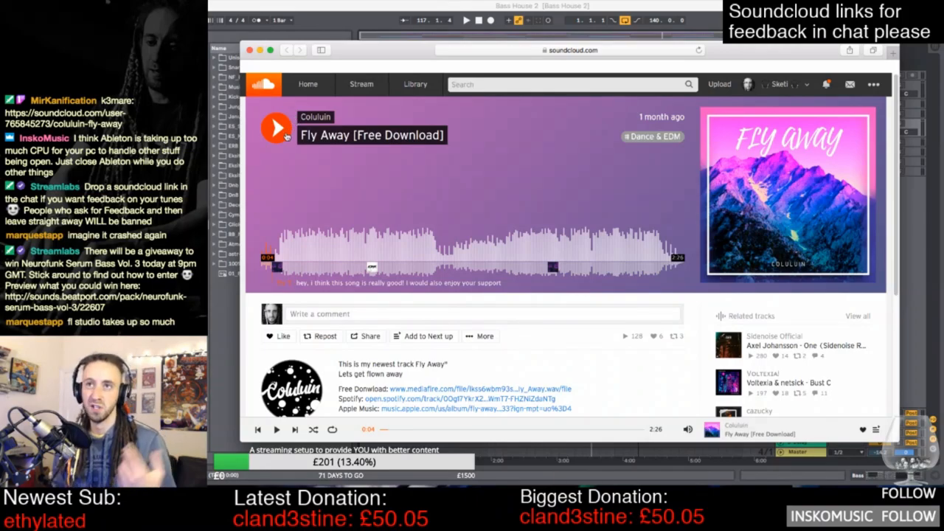
{"action": "left_click", "coordinate": [279, 133]}
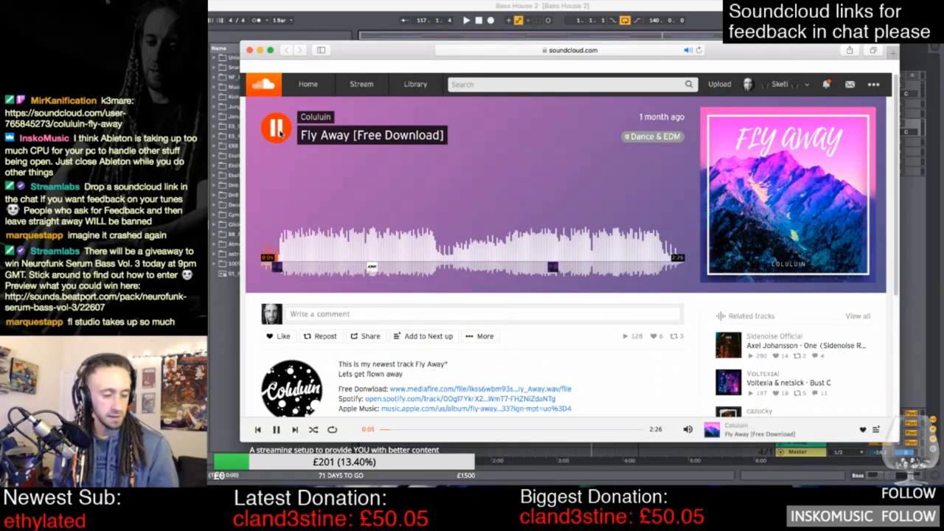
{"action": "left_click", "coordinate": [279, 132]}
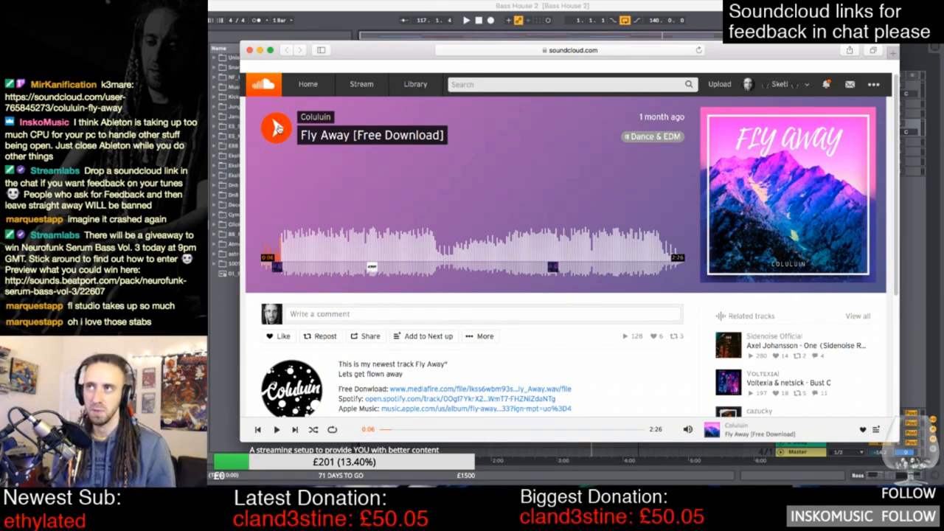
{"action": "left_click", "coordinate": [278, 127]}
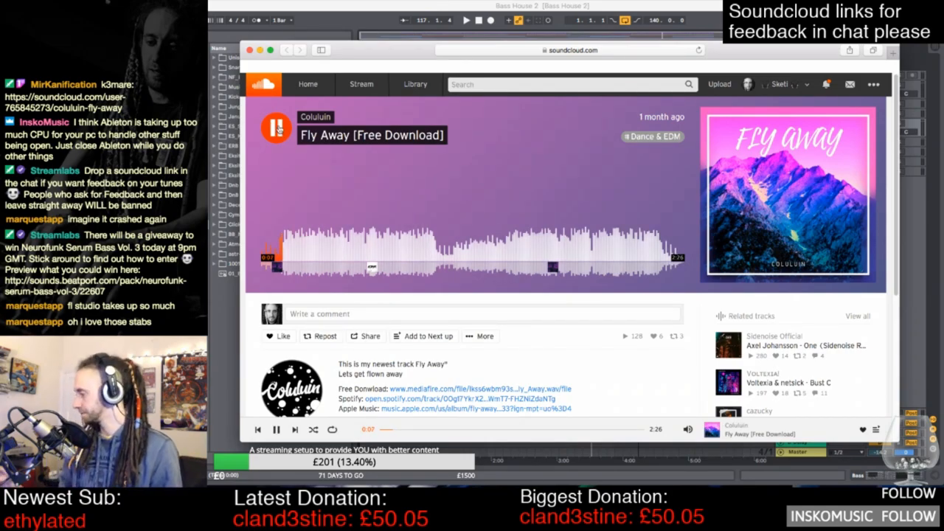